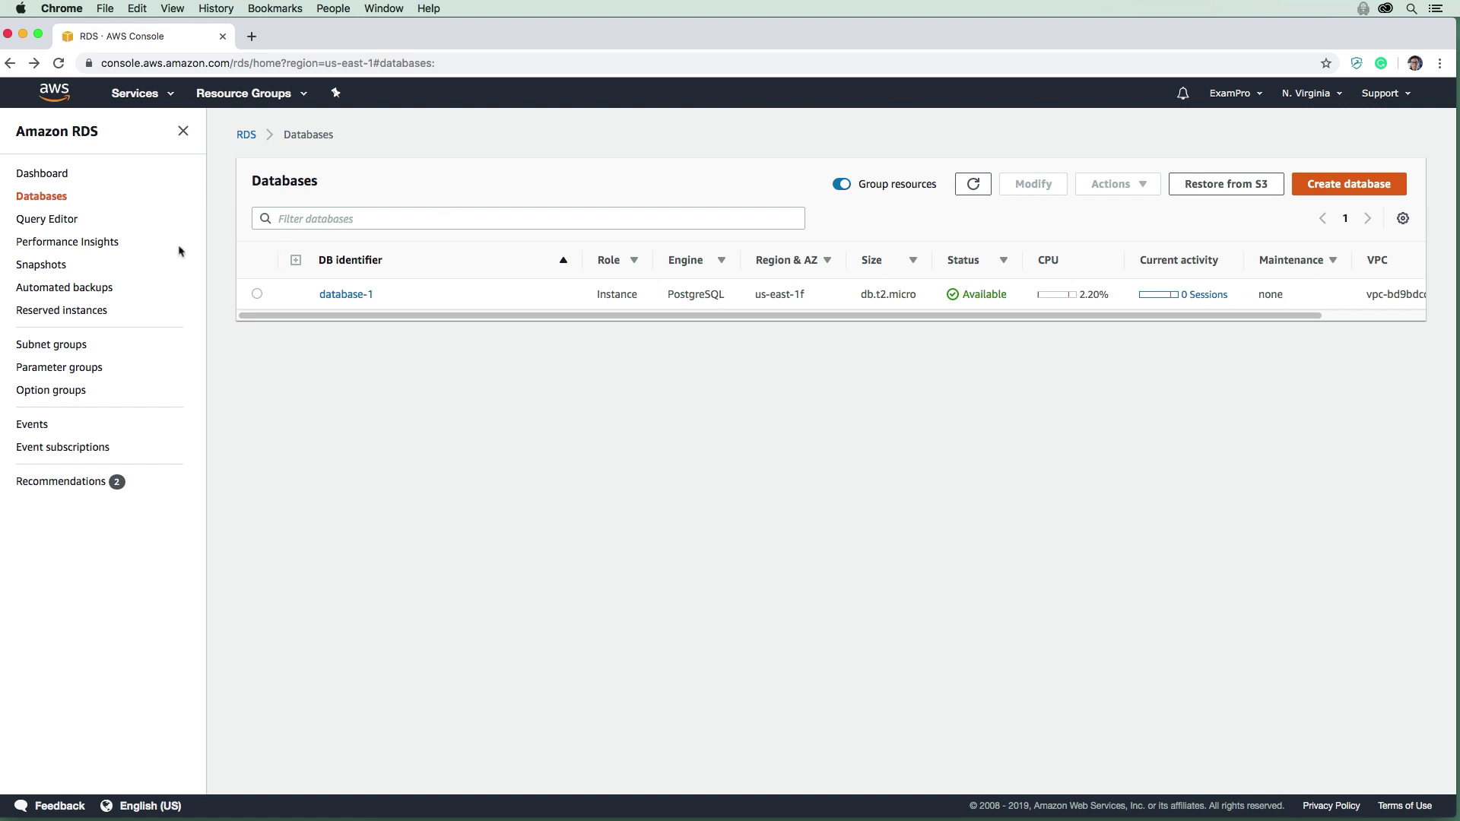
# Select database-1 and view its Performance Insights dashboard.
pyautogui.click(256, 293)
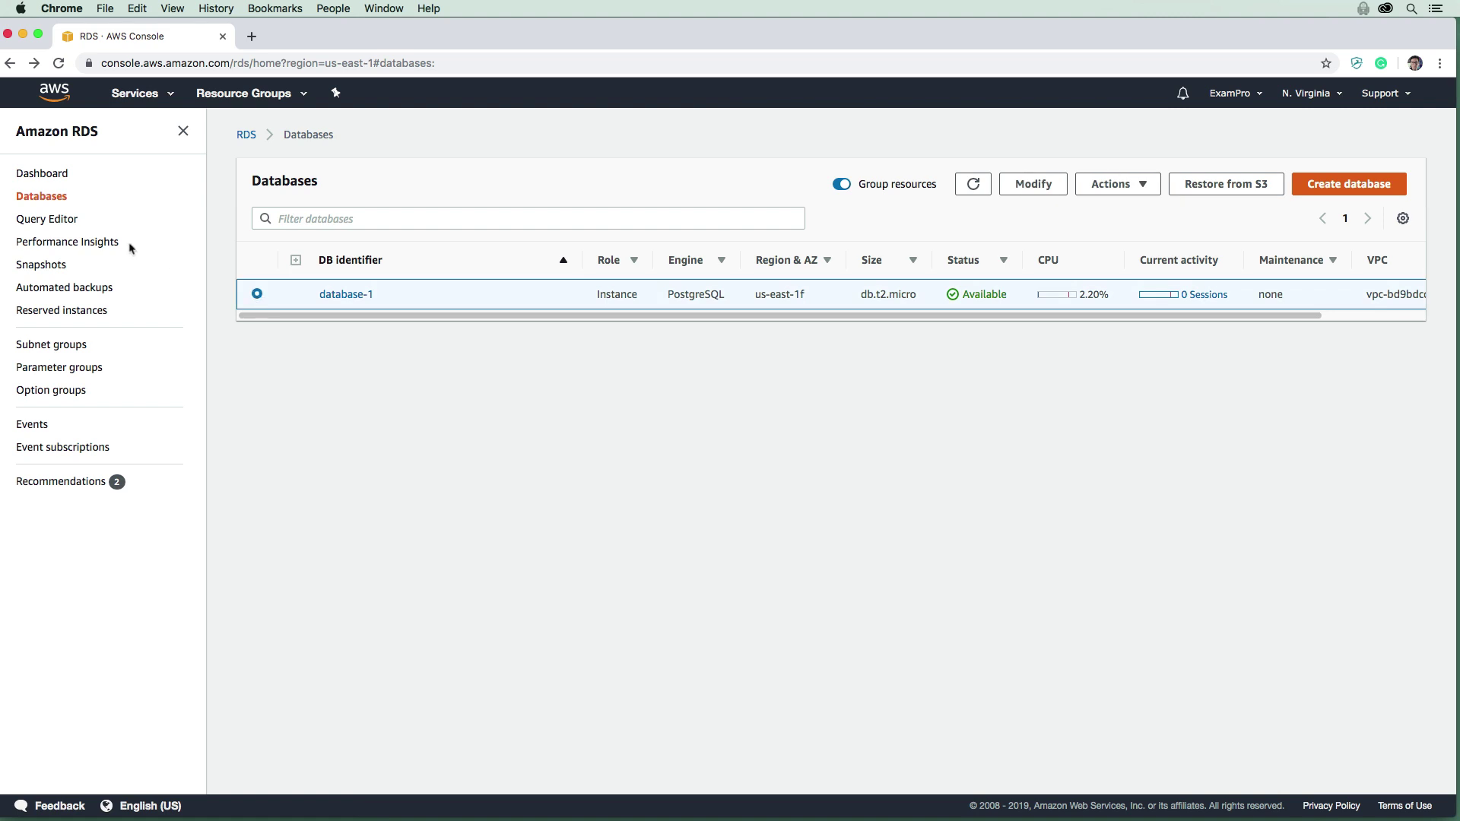
pyautogui.click(108, 243)
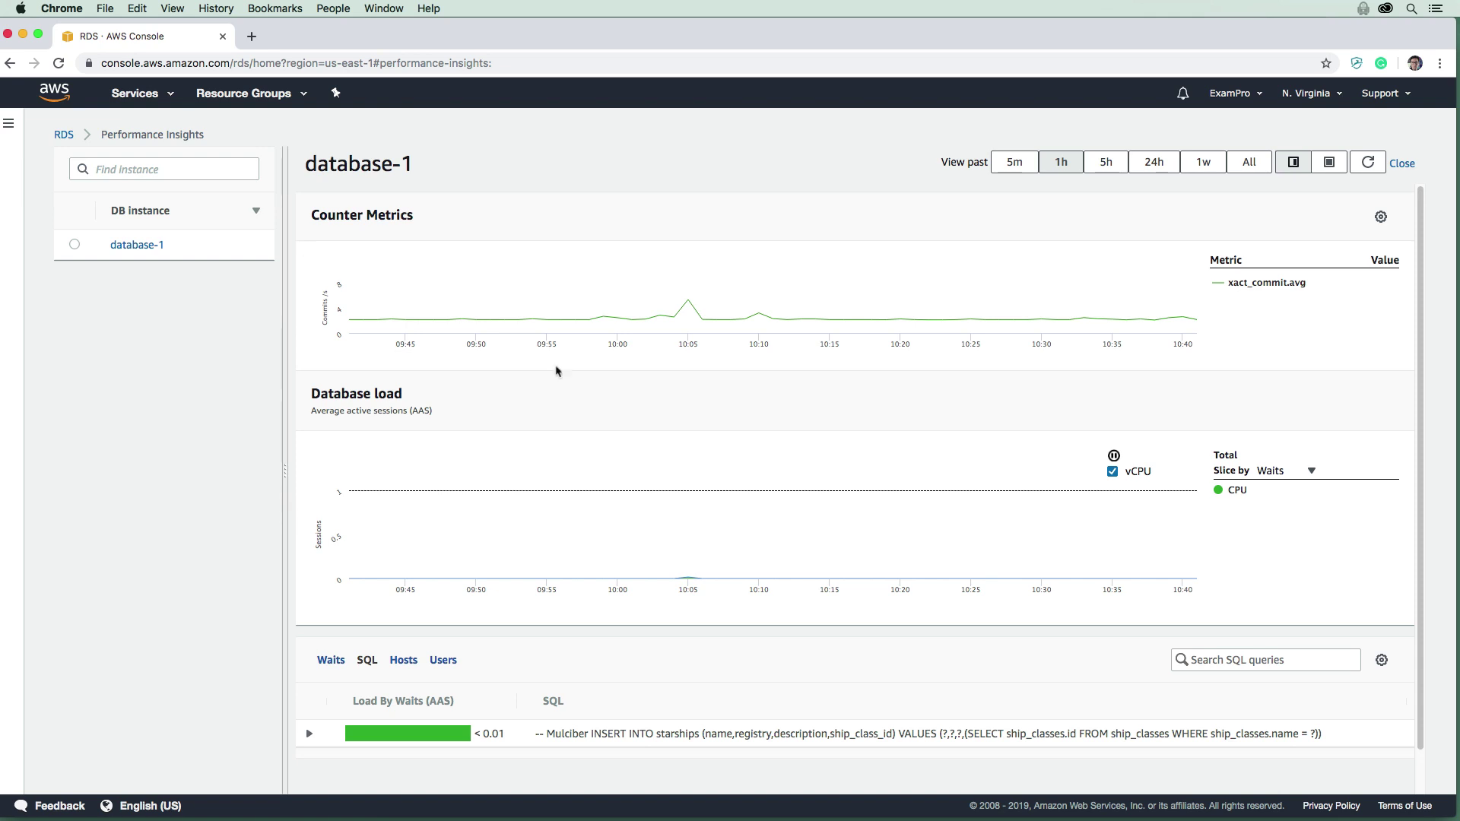
pyautogui.scroll(-1, 554, 365)
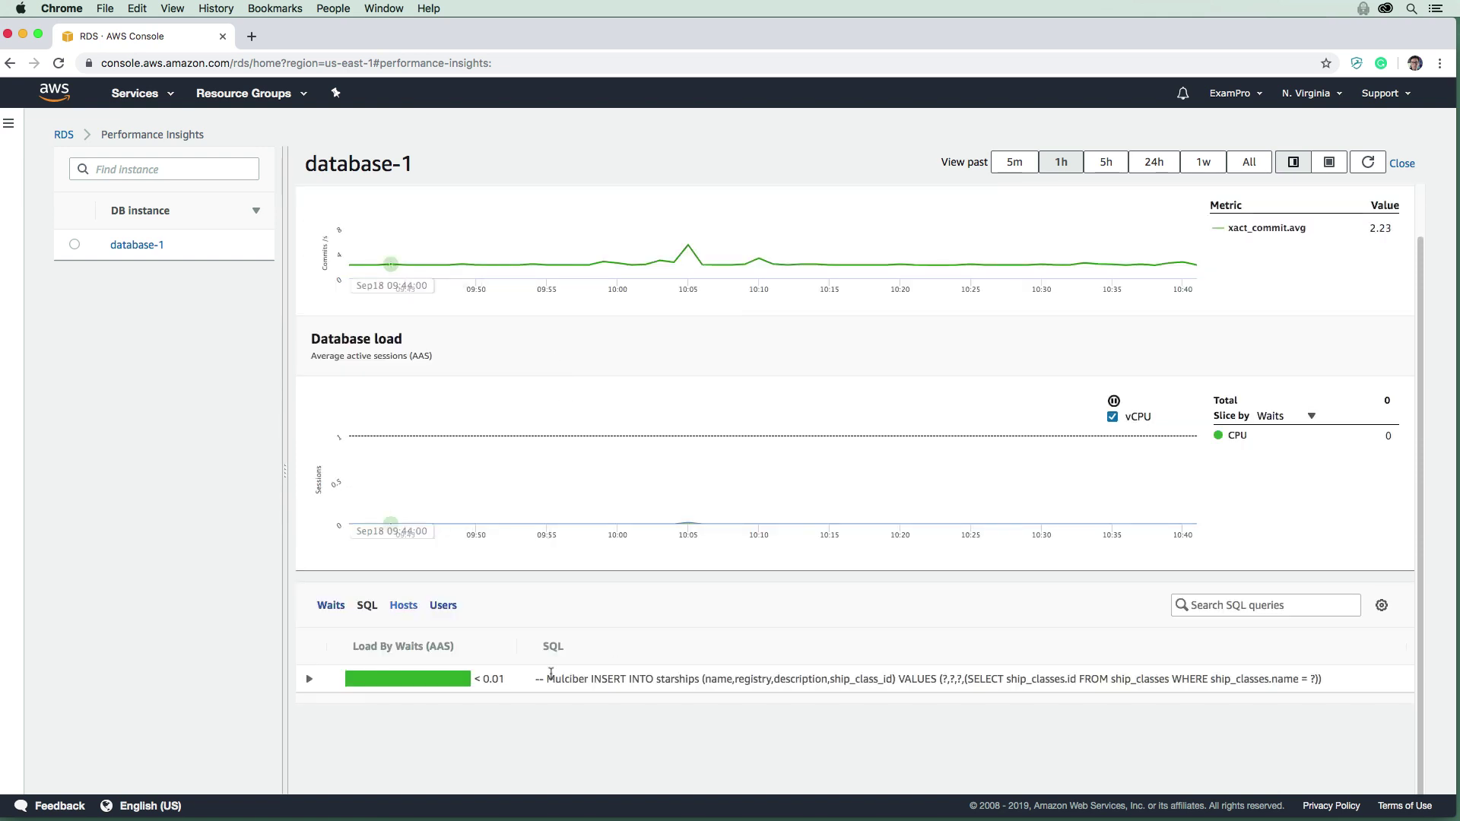
# Inspect the top INSERT INTO starships statement, then switch through TablePlus to MacVim.
pyautogui.click(506, 682)
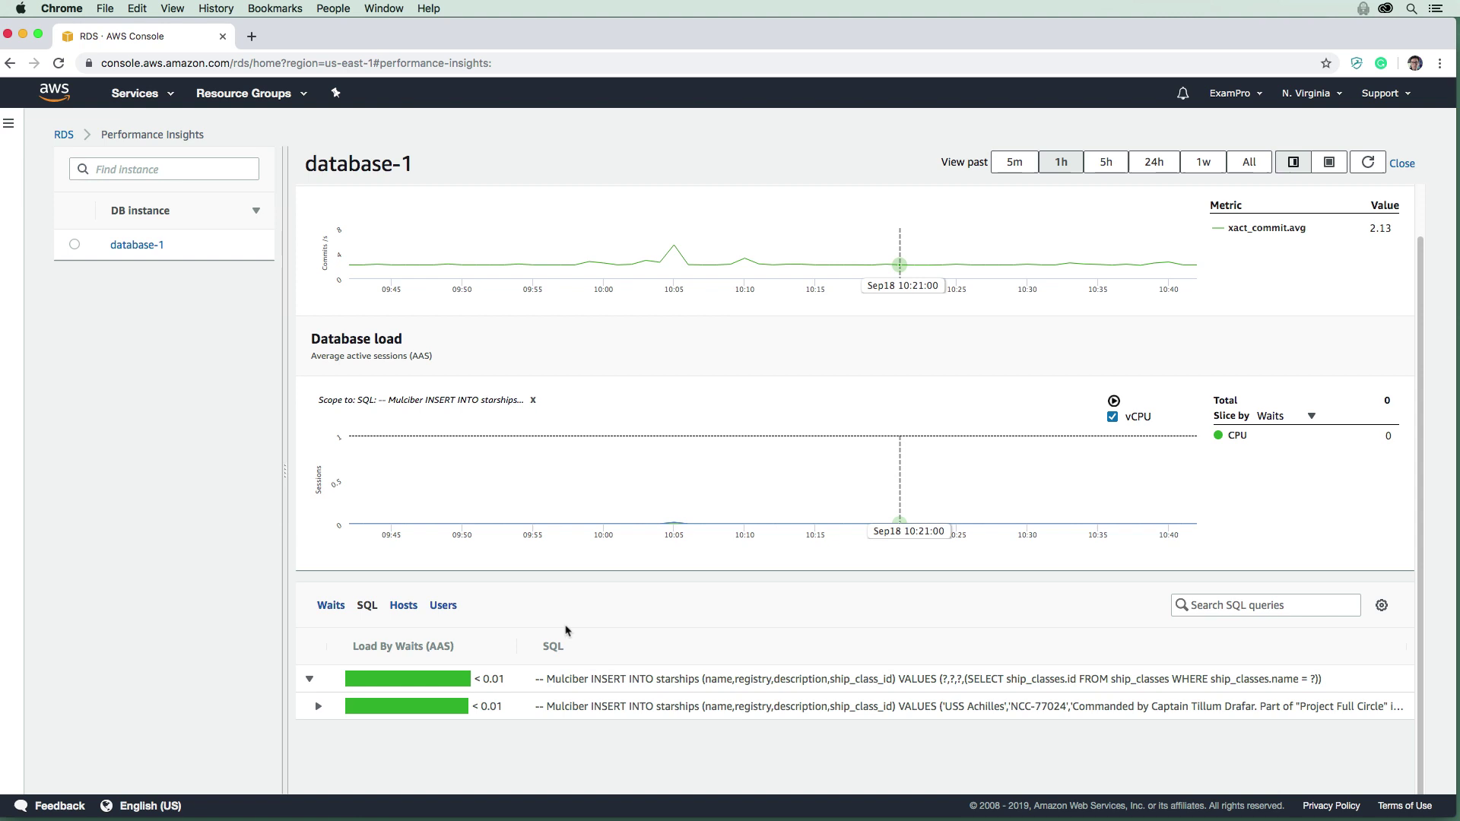
pyautogui.click(309, 680)
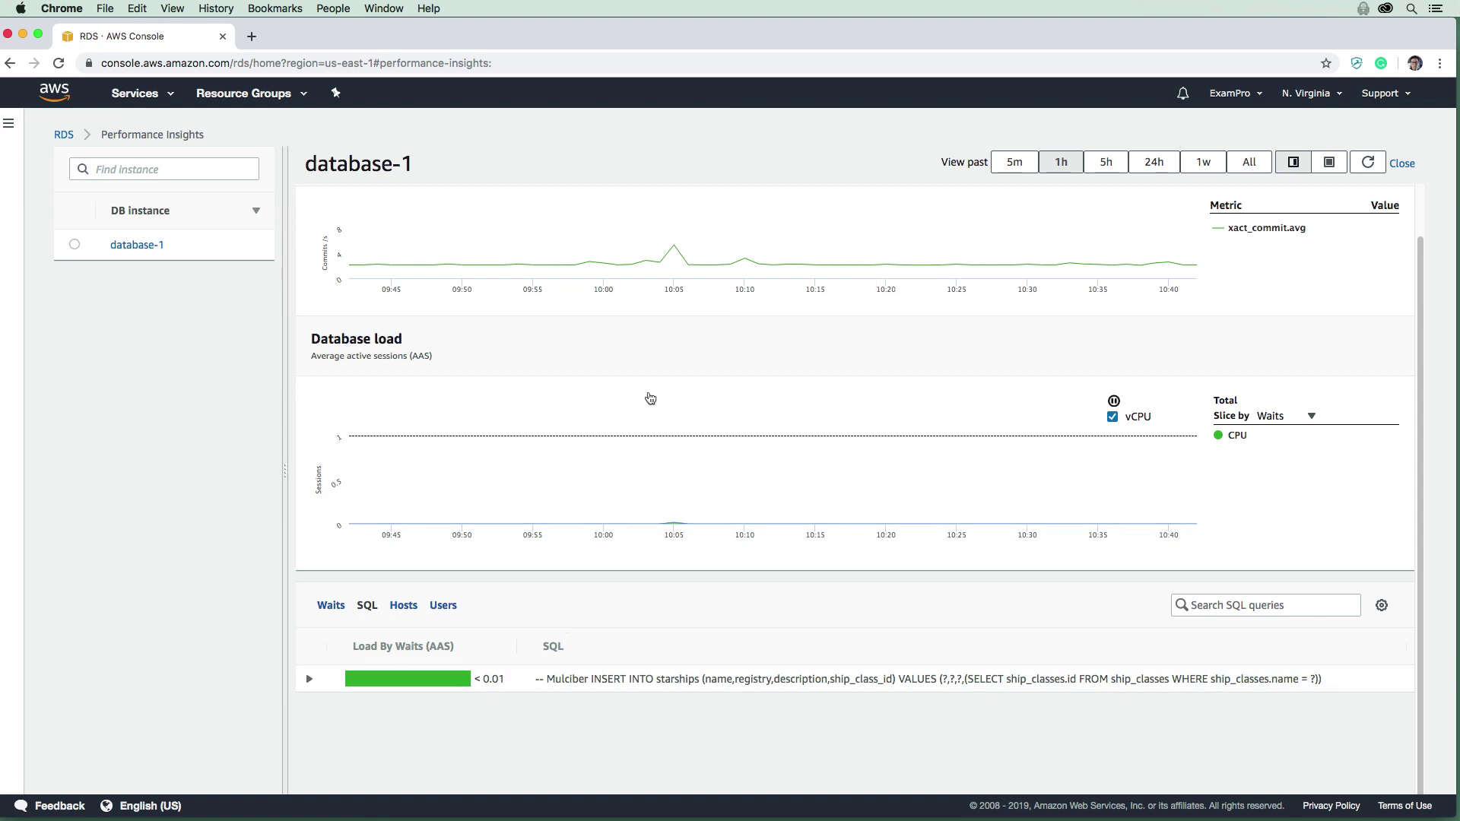
pyautogui.press('super+Tab')
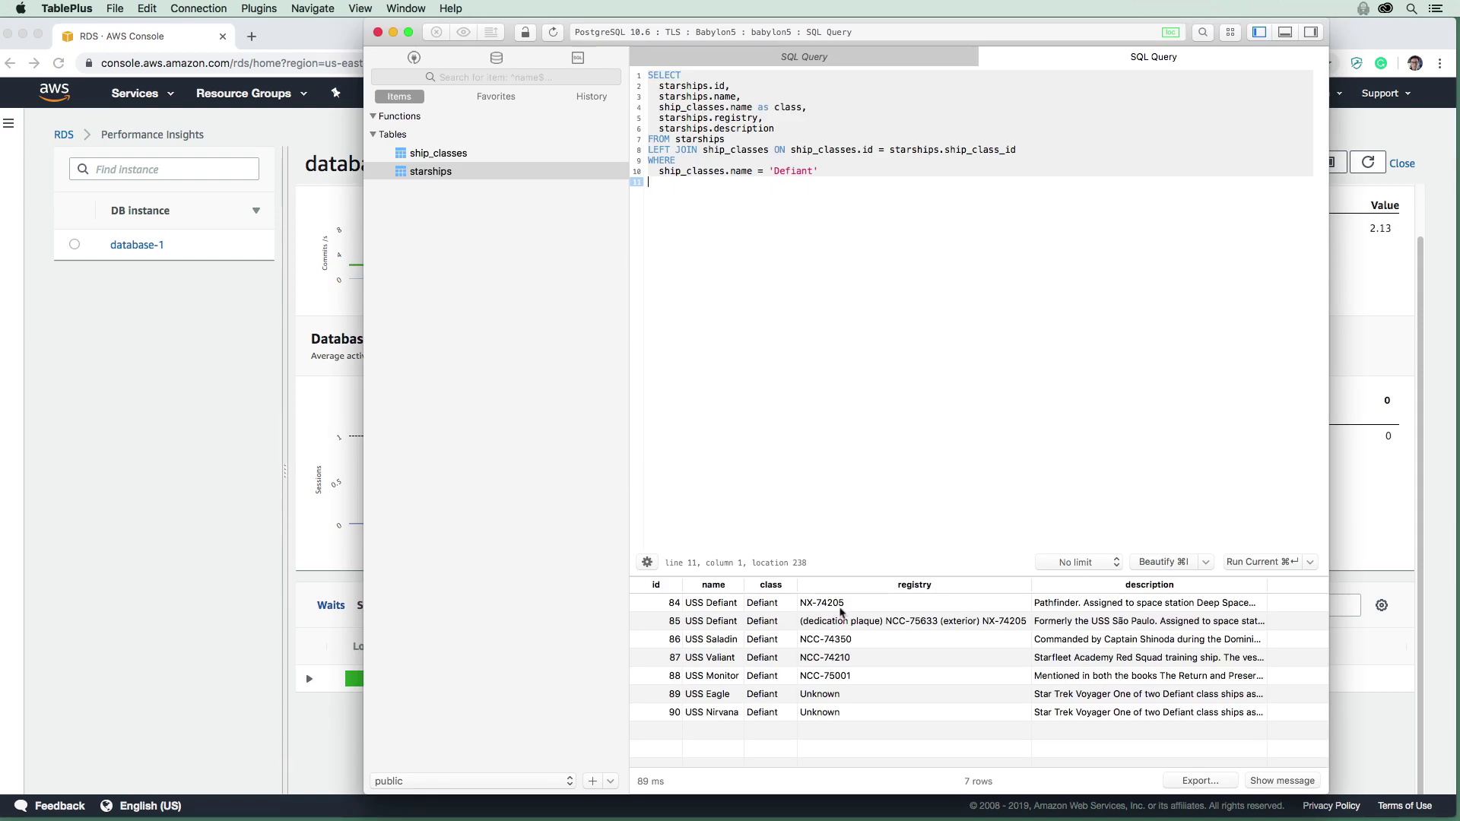
pyautogui.press('super+Tab')
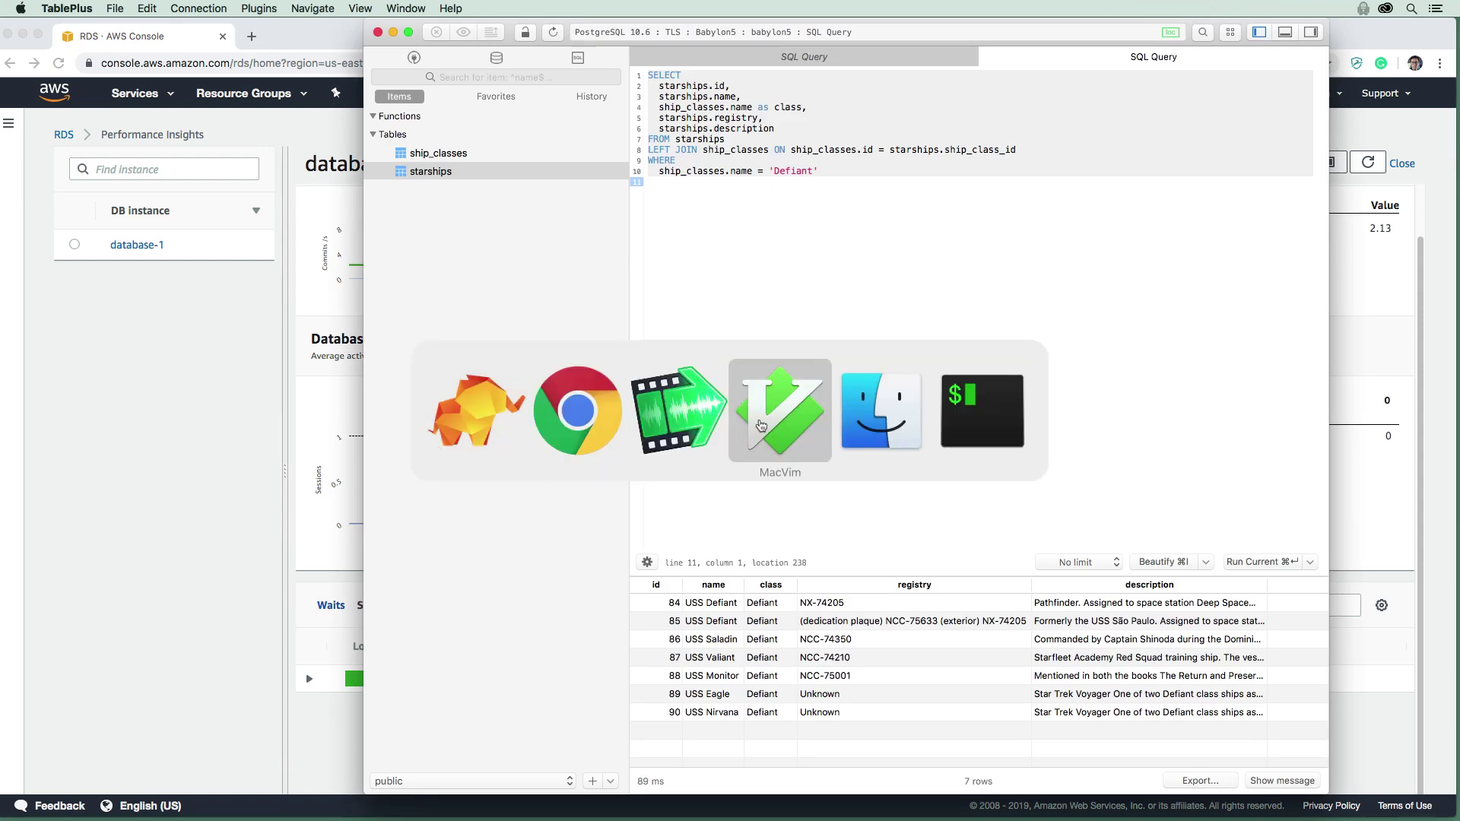
pyautogui.write('ggyGgt')
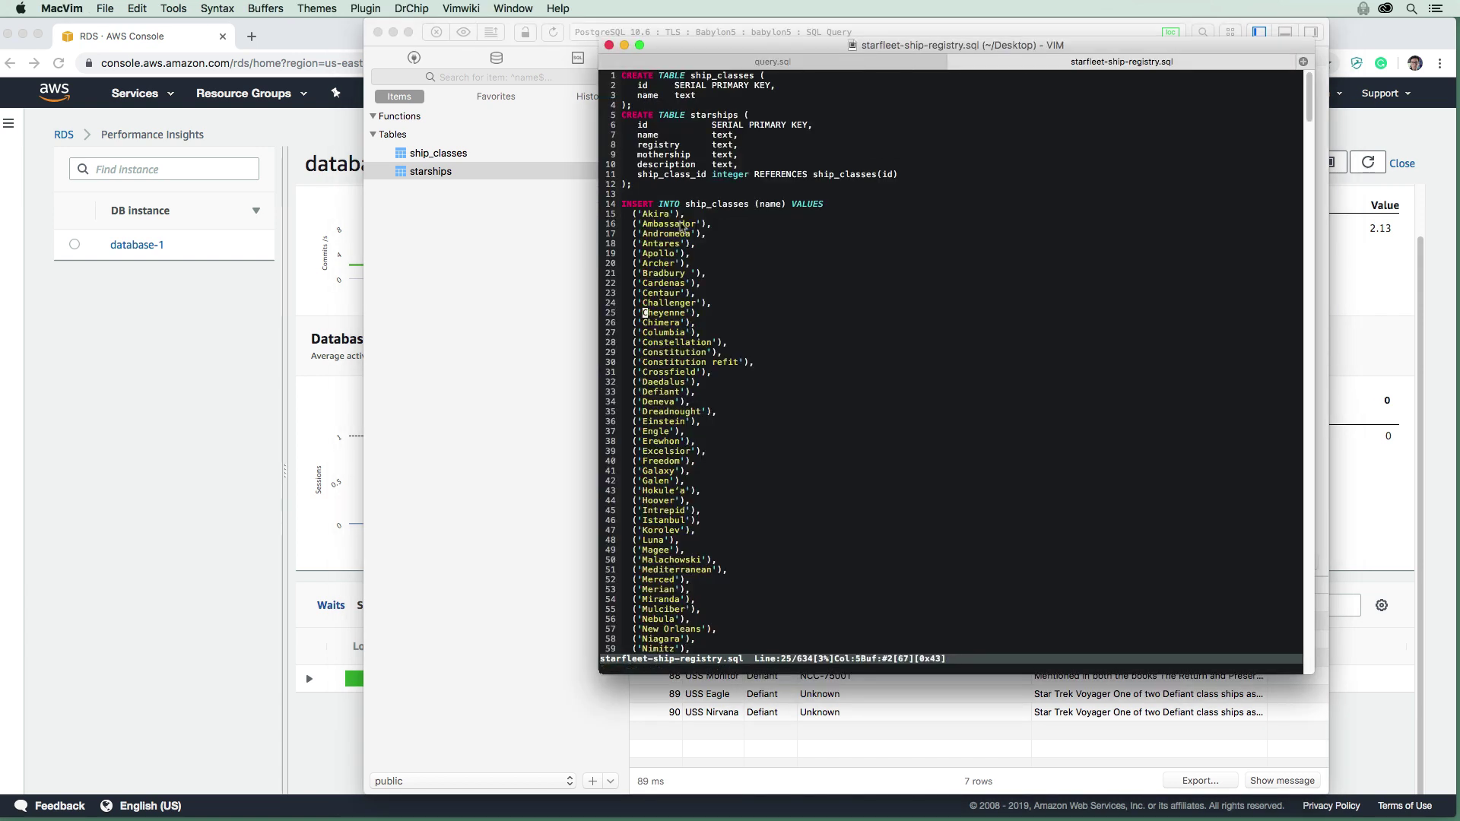
# In TablePlus, change the starships class filter from Defiant to Cheyenne, run it, and return to the dashboard.
pyautogui.press('super+Tab')
pyautogui.doubleClick(795, 170)
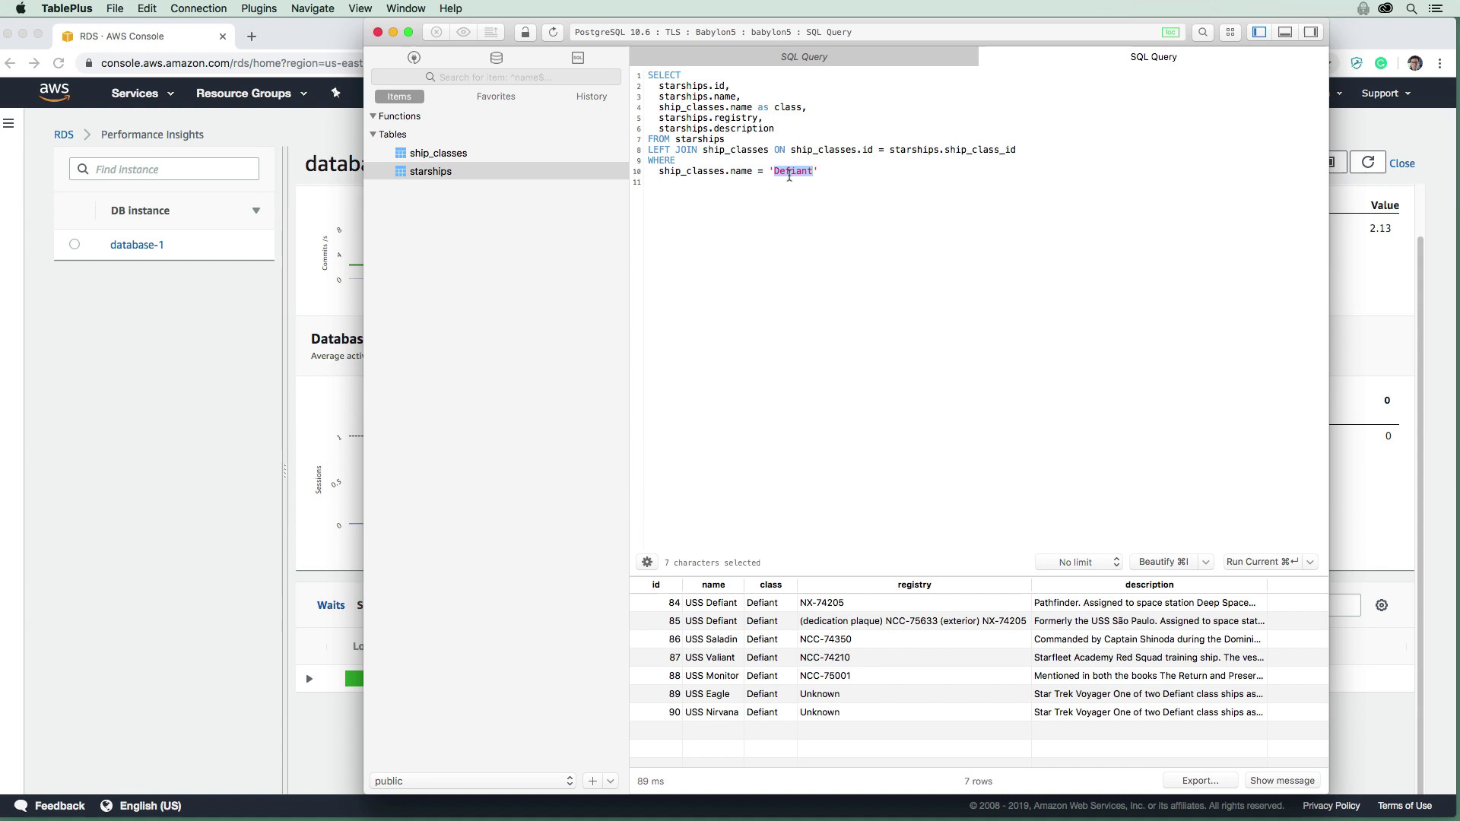
pyautogui.write('Cheyenne')
pyautogui.press('super+Return')
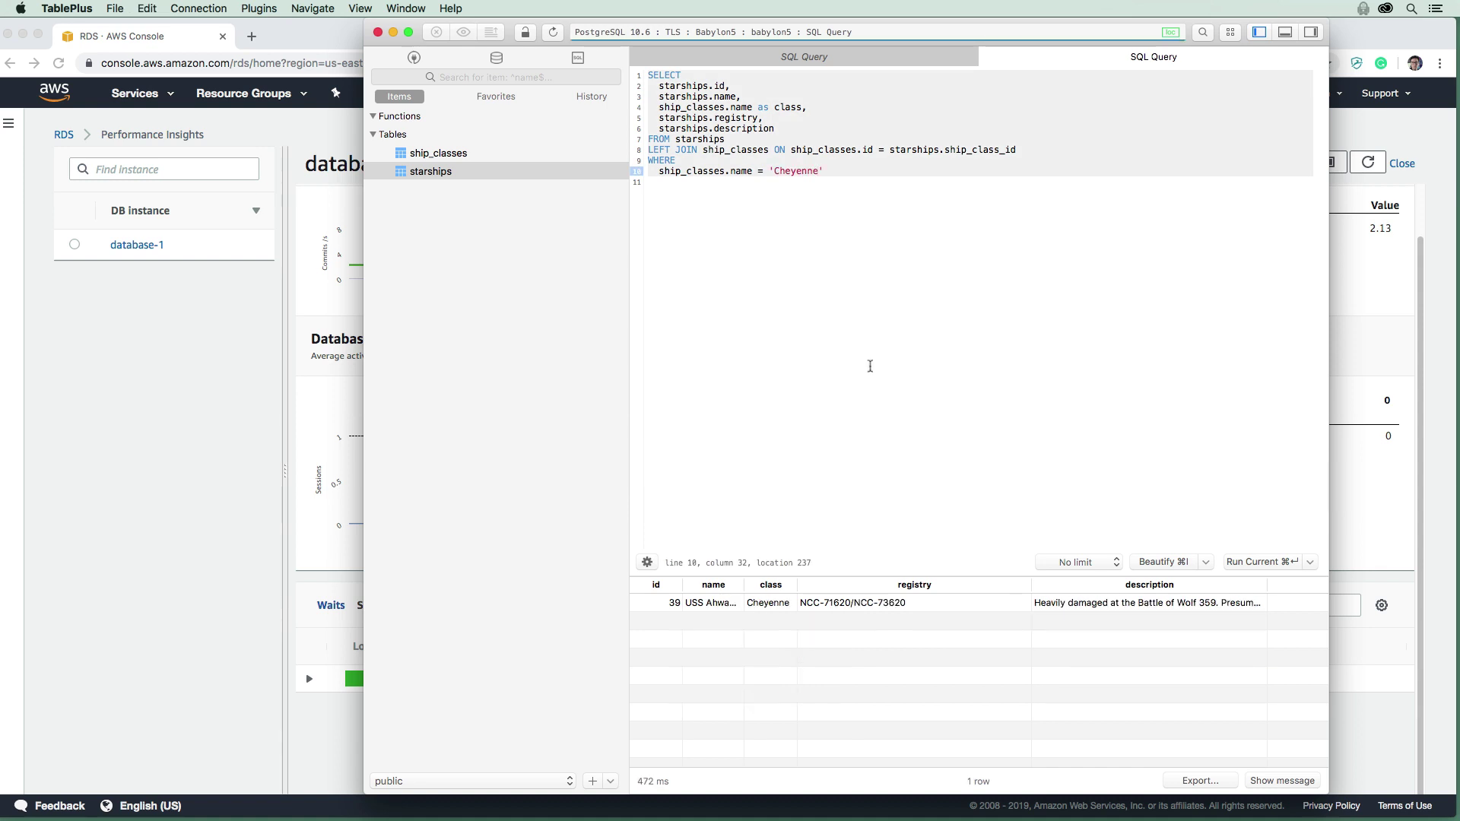
pyautogui.click(305, 491)
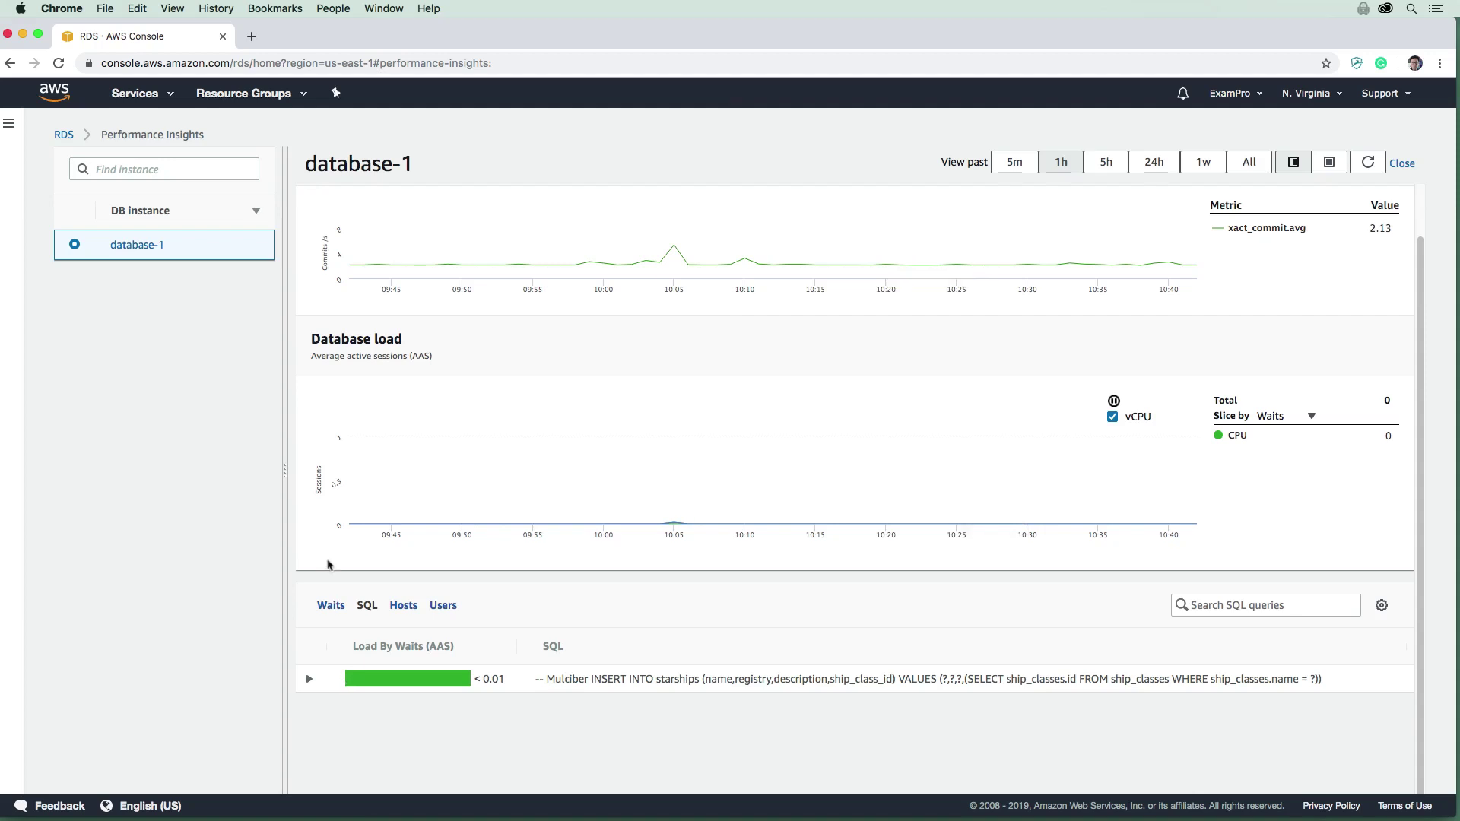
# Limit the dashboard to the past 5 minutes and break database load down by waits.
pyautogui.click(1017, 165)
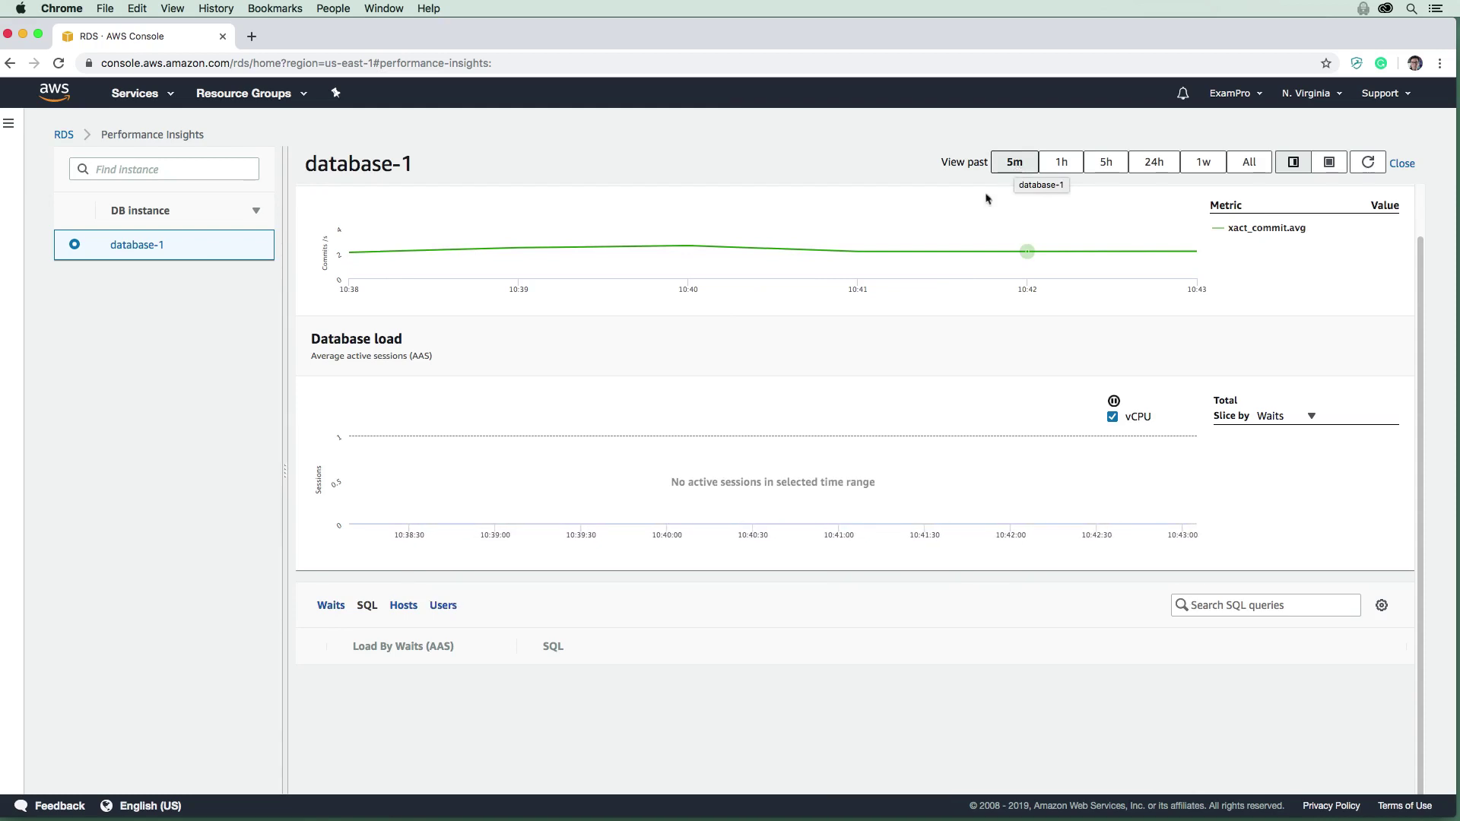
pyautogui.click(333, 606)
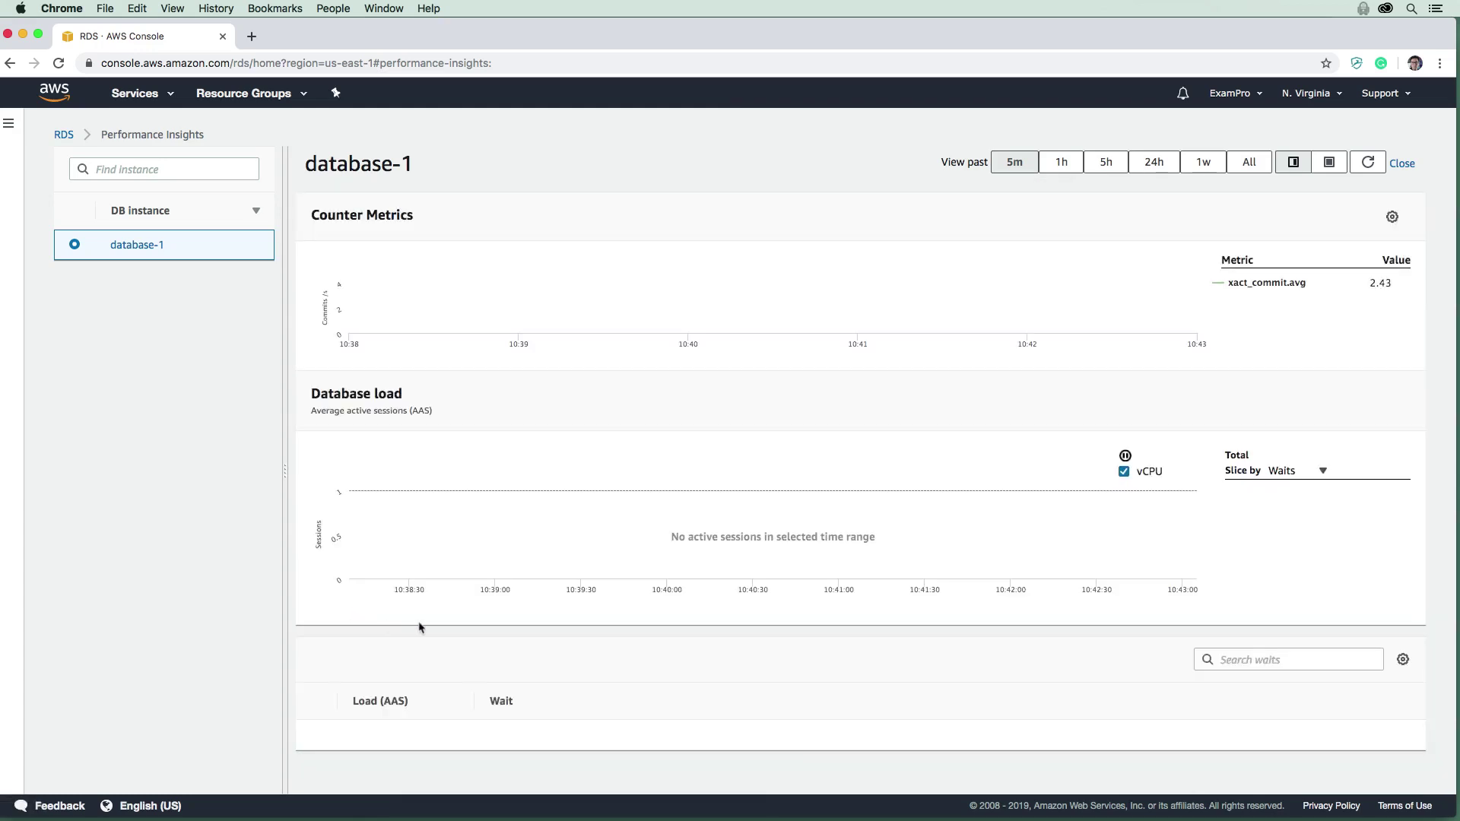